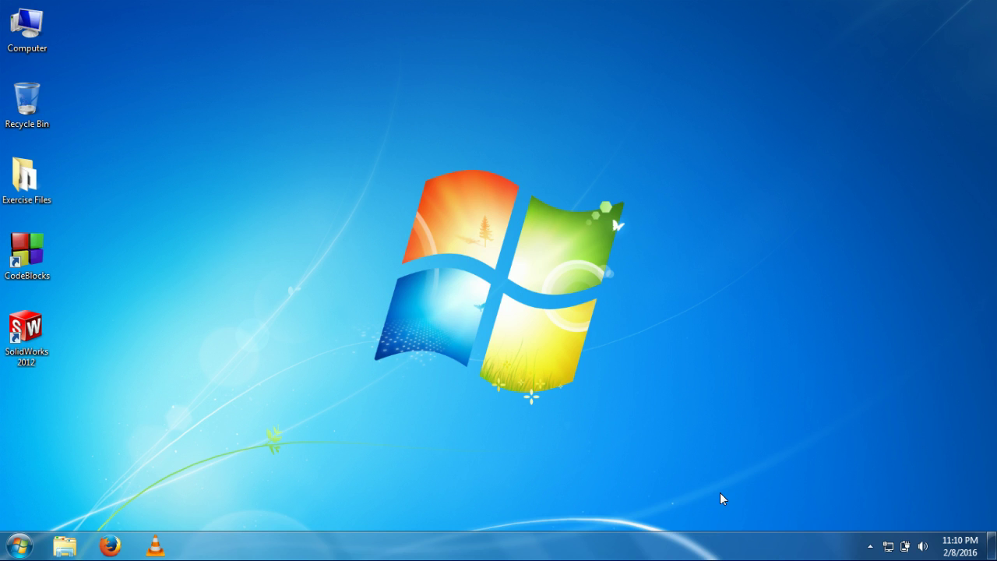
Step: Open the Network and Sharing Center's advanced sharing settings and expand the Public profile
{"action": "left_click", "coordinate": [890, 549]}
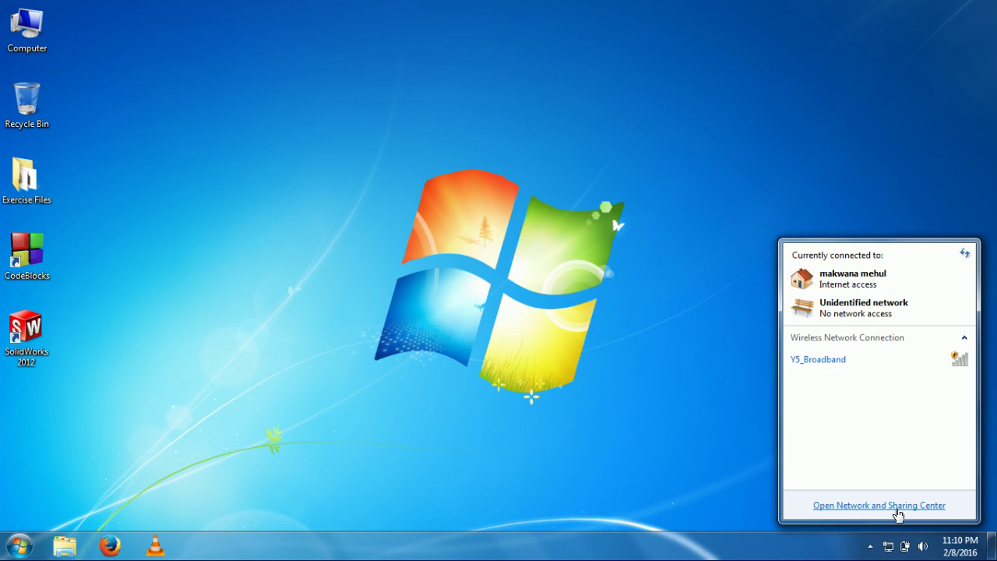
{"action": "left_click", "coordinate": [896, 508]}
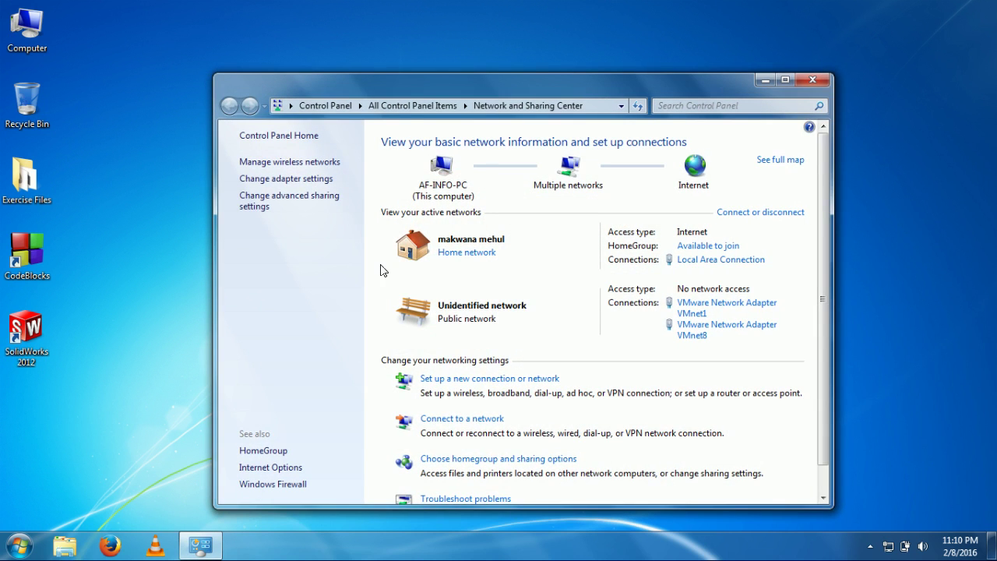
{"action": "left_click", "coordinate": [282, 204]}
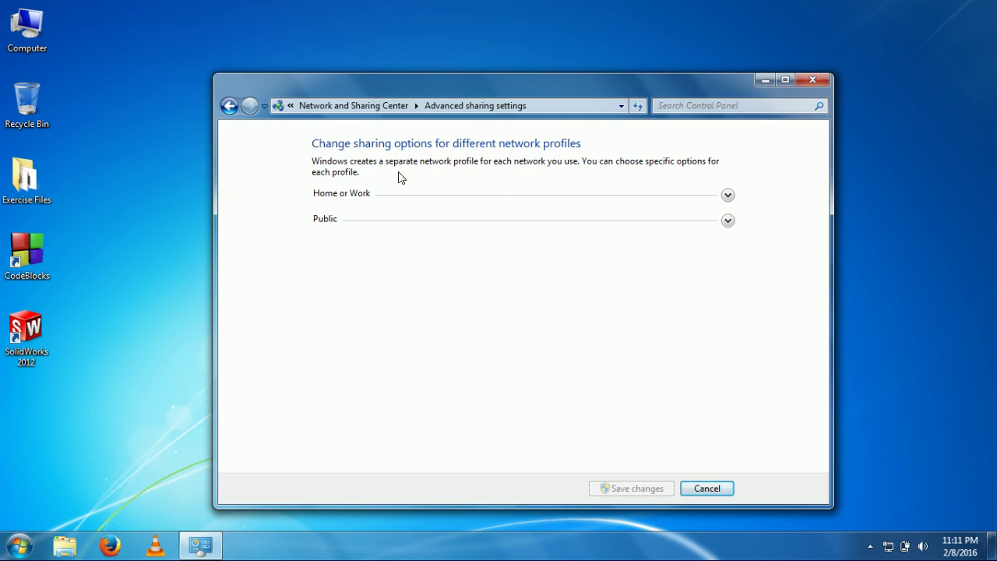
{"action": "left_click", "coordinate": [363, 222]}
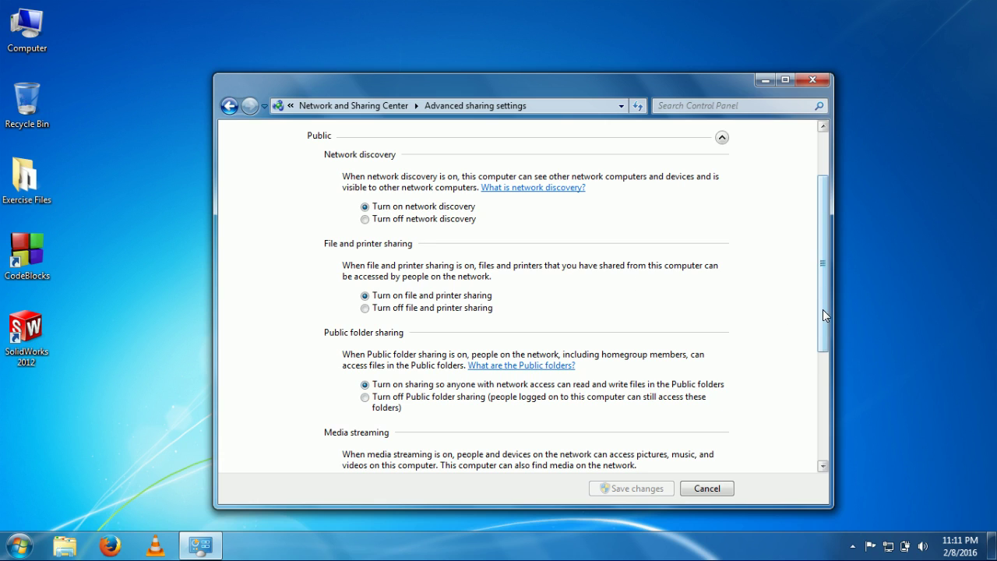
Step: Turn on media streaming from the Public profile's sharing options, then return to the Network and Sharing Center
{"action": "left_click_drag", "start_coordinate": [823, 309], "coordinate": [833, 400]}
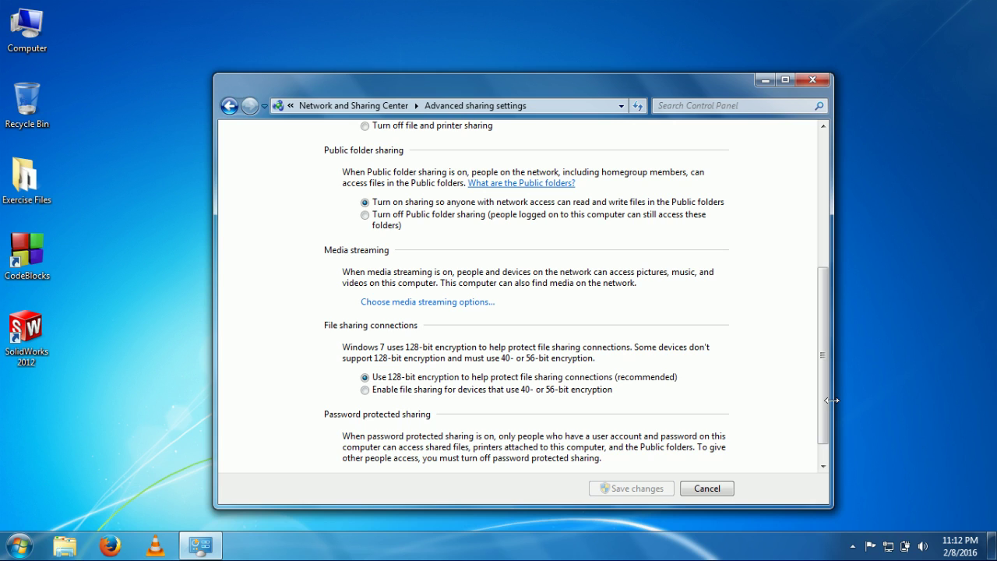
{"action": "left_click", "coordinate": [477, 304]}
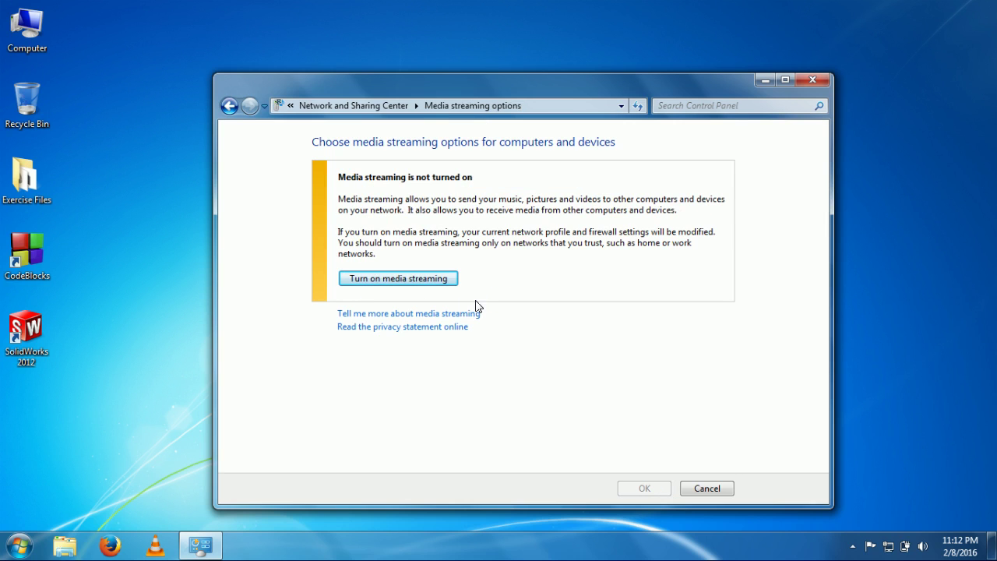
{"action": "left_click", "coordinate": [434, 284]}
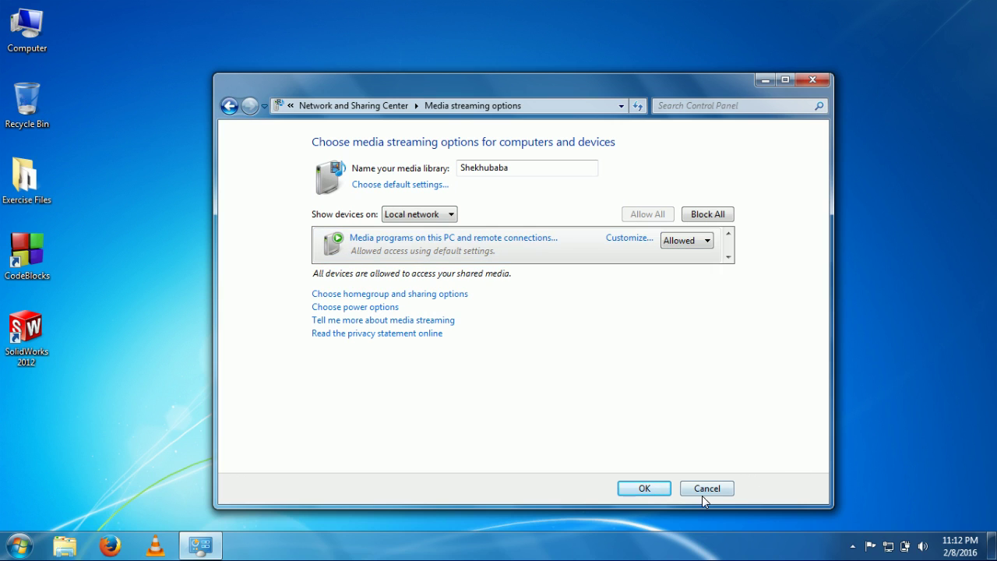
{"action": "left_click", "coordinate": [231, 104]}
{"action": "left_click", "coordinate": [231, 104]}
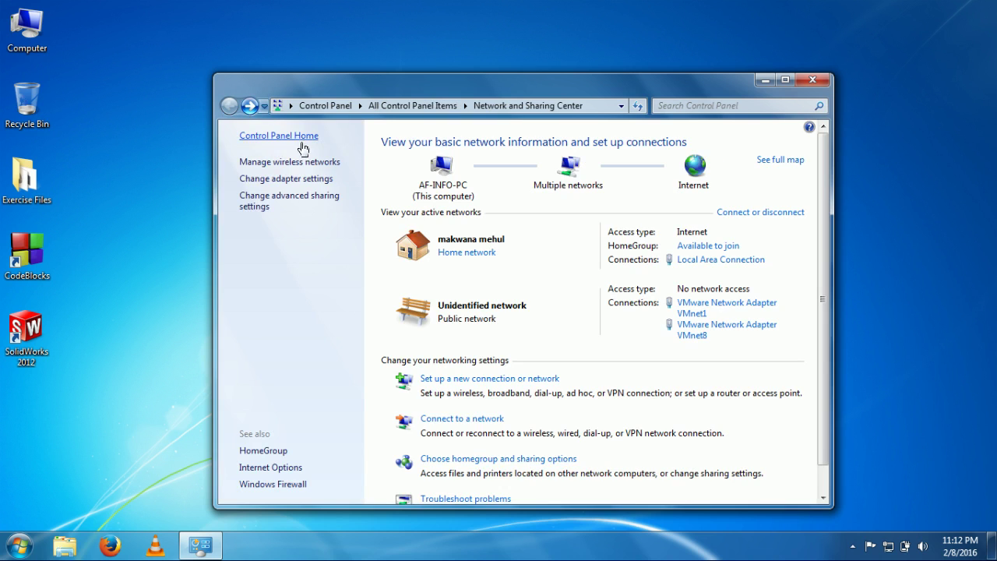
Step: In the Public profile's advanced sharing settings, try turning on password protected sharing, set it back to off, and leave without saving
{"action": "left_click", "coordinate": [293, 199]}
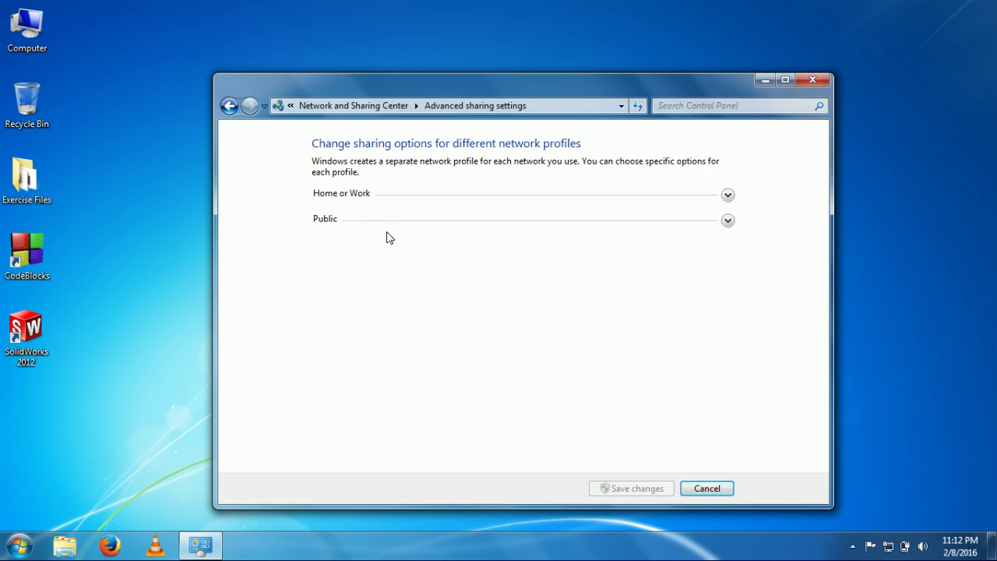
{"action": "left_click", "coordinate": [402, 222]}
{"action": "left_click_drag", "start_coordinate": [819, 321], "coordinate": [840, 468]}
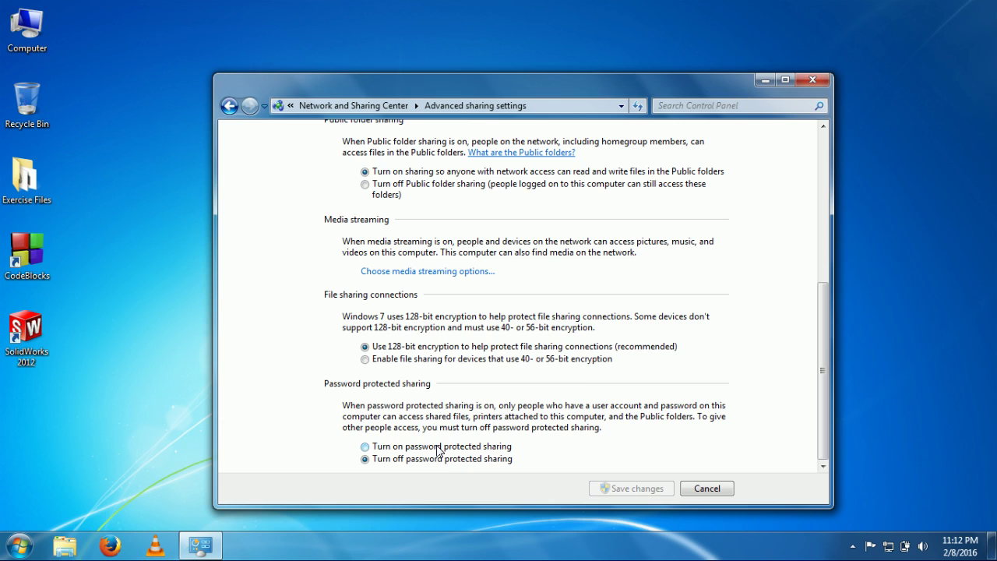
{"action": "left_click", "coordinate": [365, 447]}
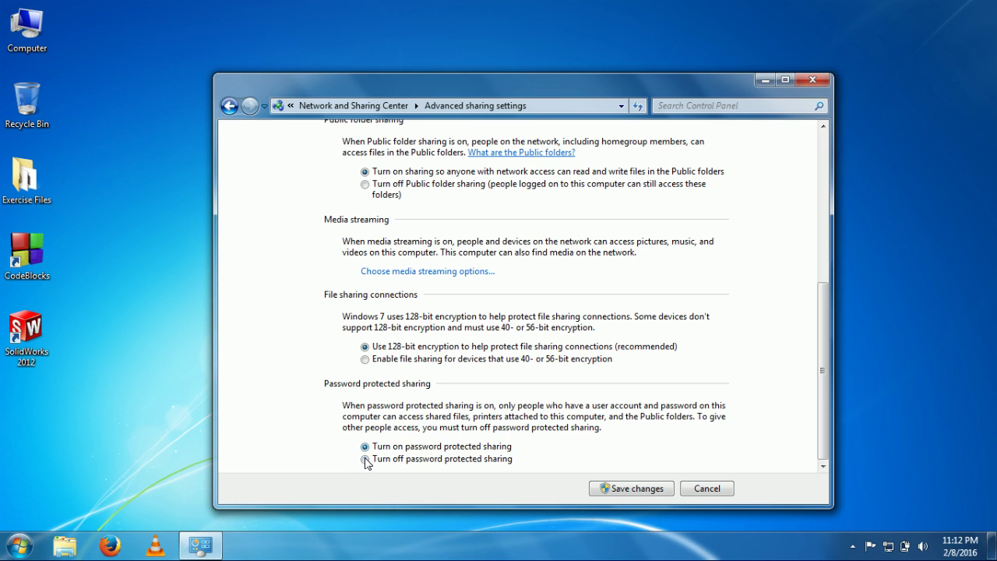
{"action": "left_click", "coordinate": [366, 460]}
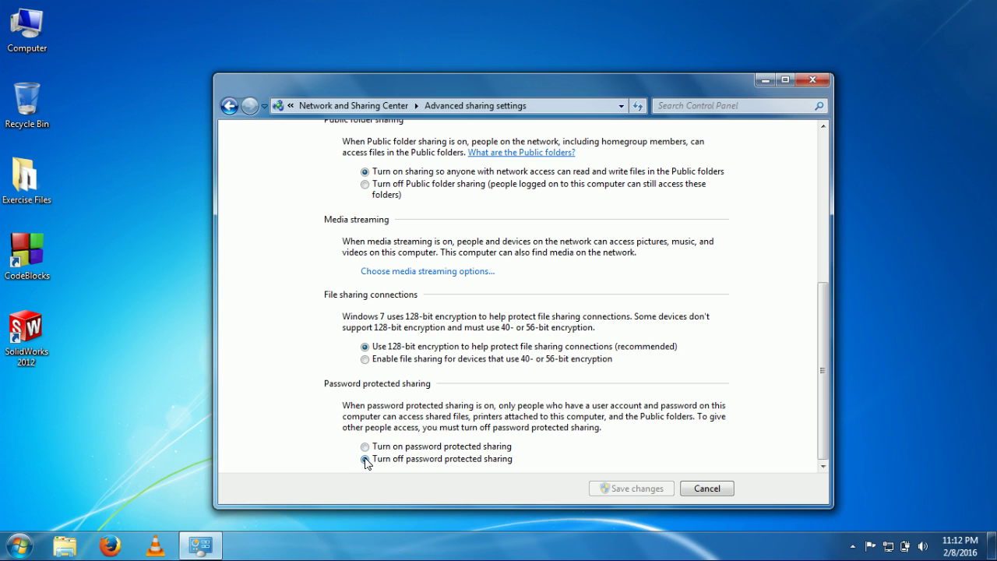
{"action": "left_click", "coordinate": [689, 489]}
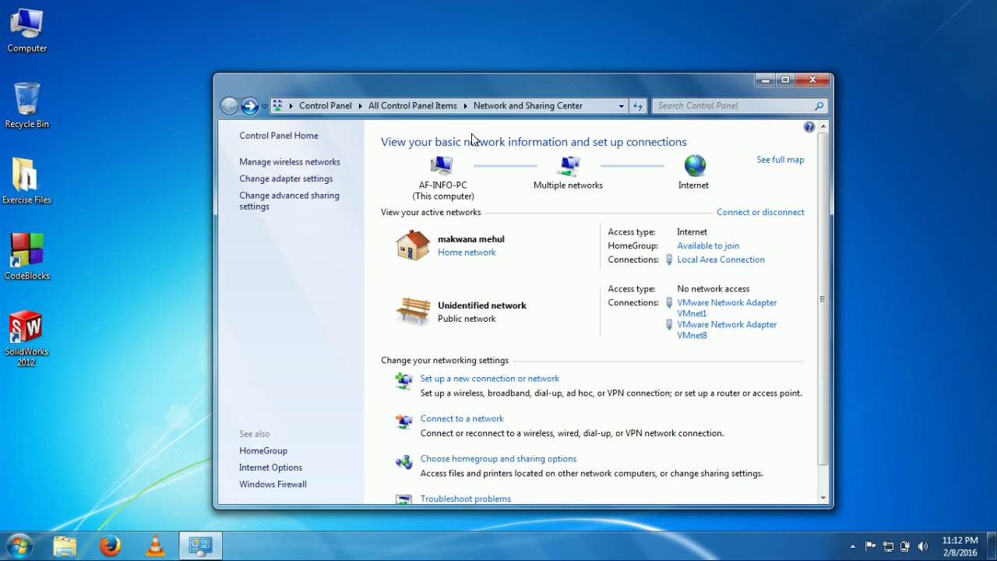
Step: Review the Home or Work profile, try user accounts and passwords for HomeGroup connections, restore Windows management, and leave without saving
{"action": "left_click", "coordinate": [271, 200]}
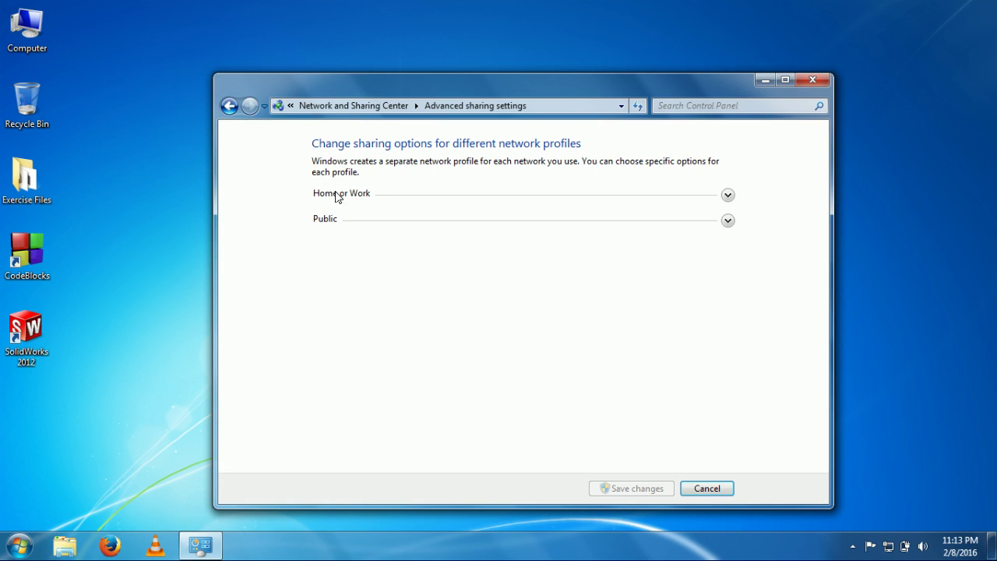
{"action": "left_click", "coordinate": [364, 193]}
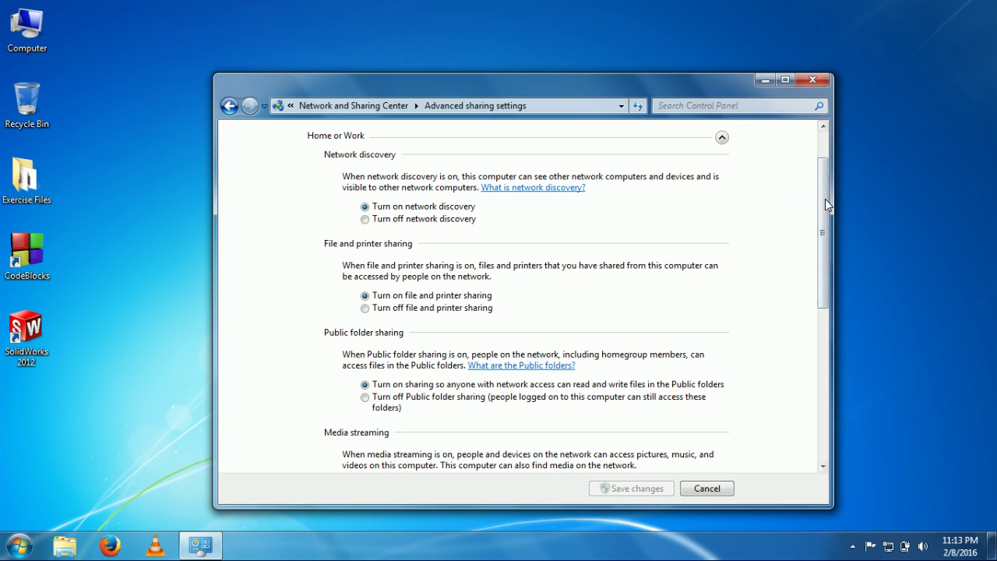
{"action": "left_click_drag", "start_coordinate": [823, 204], "coordinate": [816, 340]}
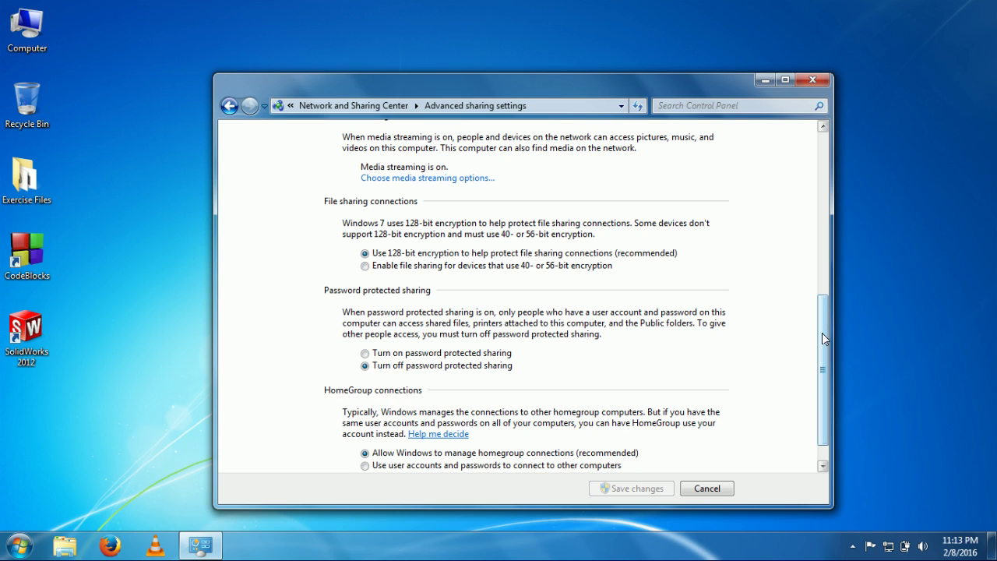
{"action": "left_click_drag", "start_coordinate": [823, 334], "coordinate": [818, 372]}
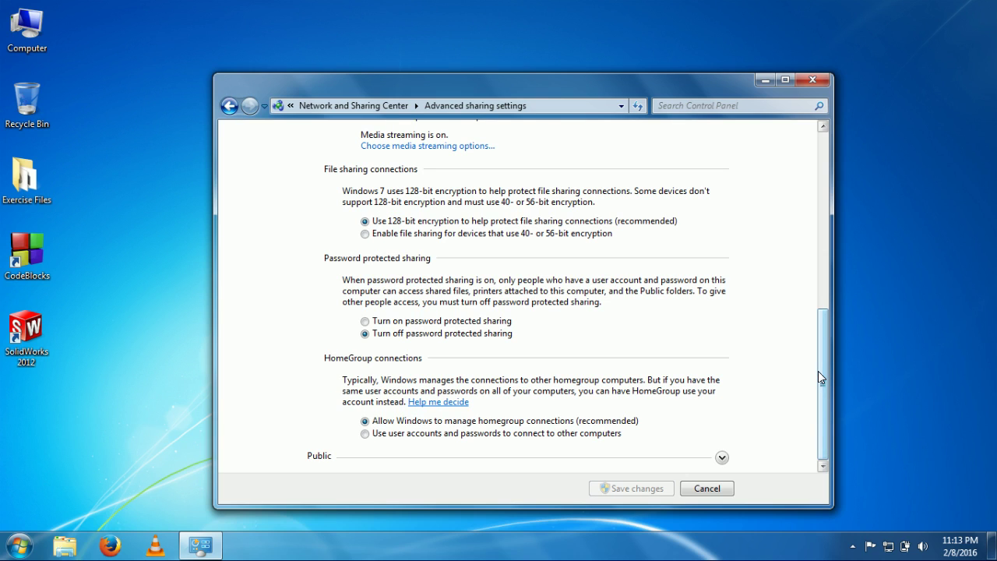
{"action": "left_click", "coordinate": [430, 438]}
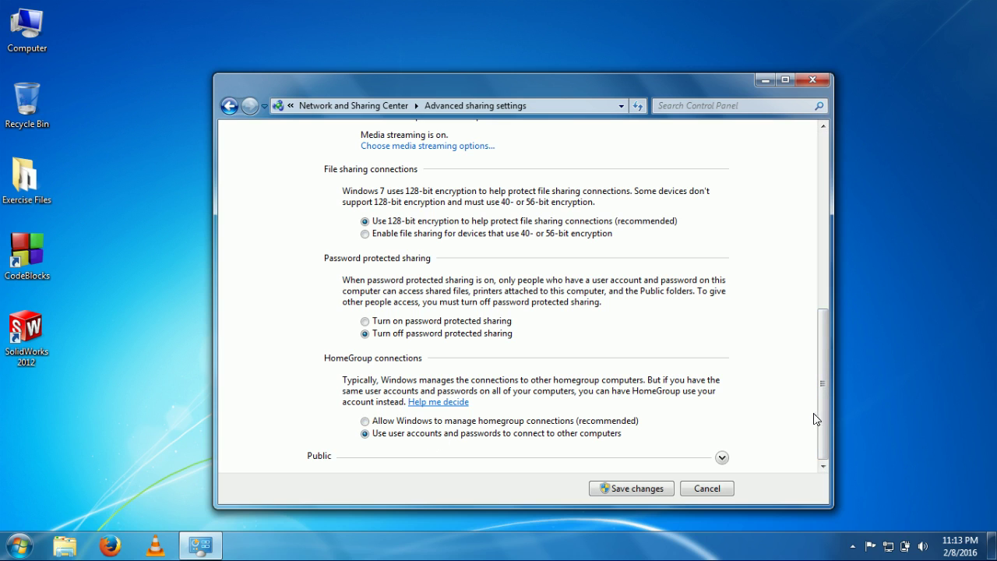
{"action": "left_click", "coordinate": [454, 425]}
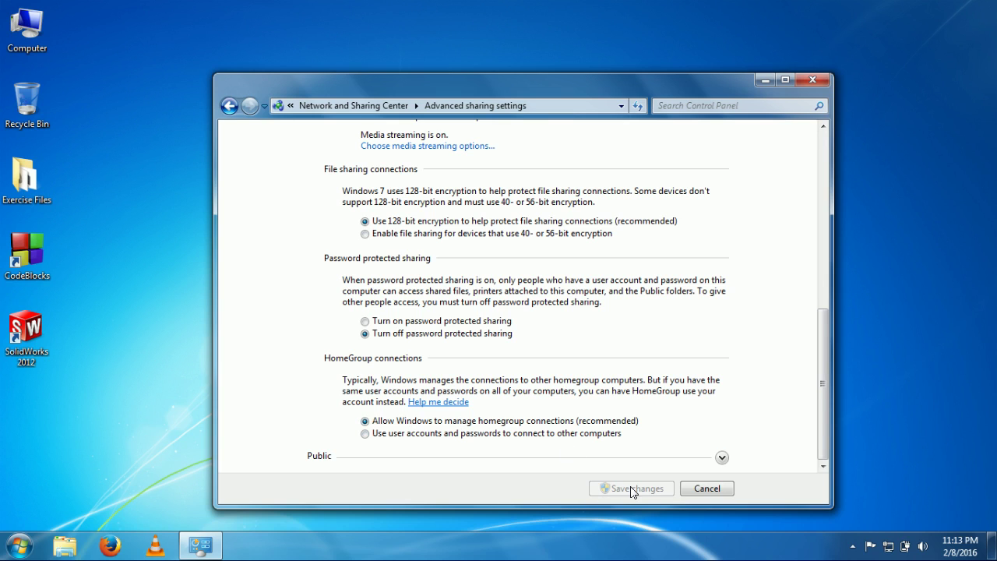
{"action": "left_click", "coordinate": [703, 490]}
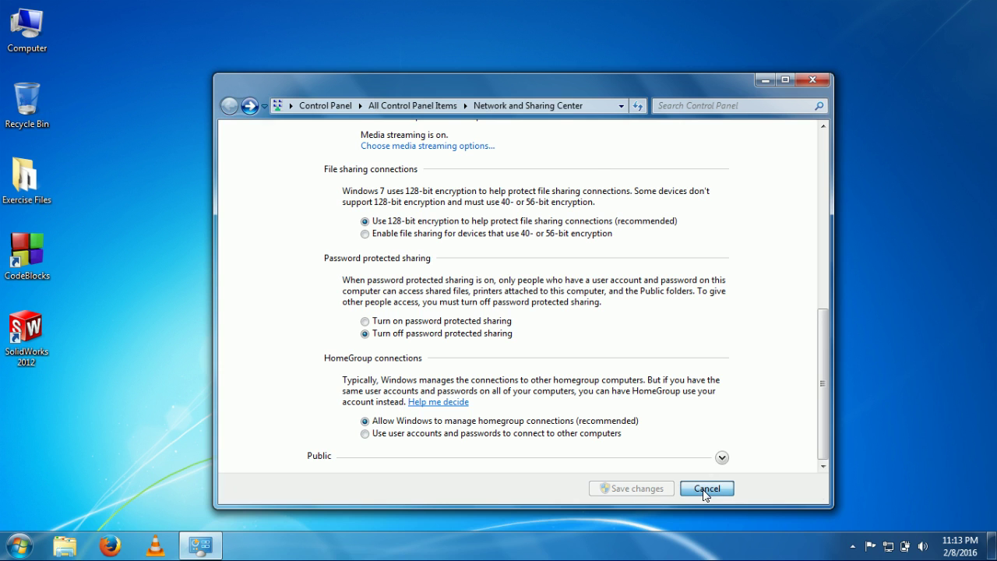
Step: Open a file explorer window and display the computers and devices in the Network location
{"action": "key", "text": "super+e"}
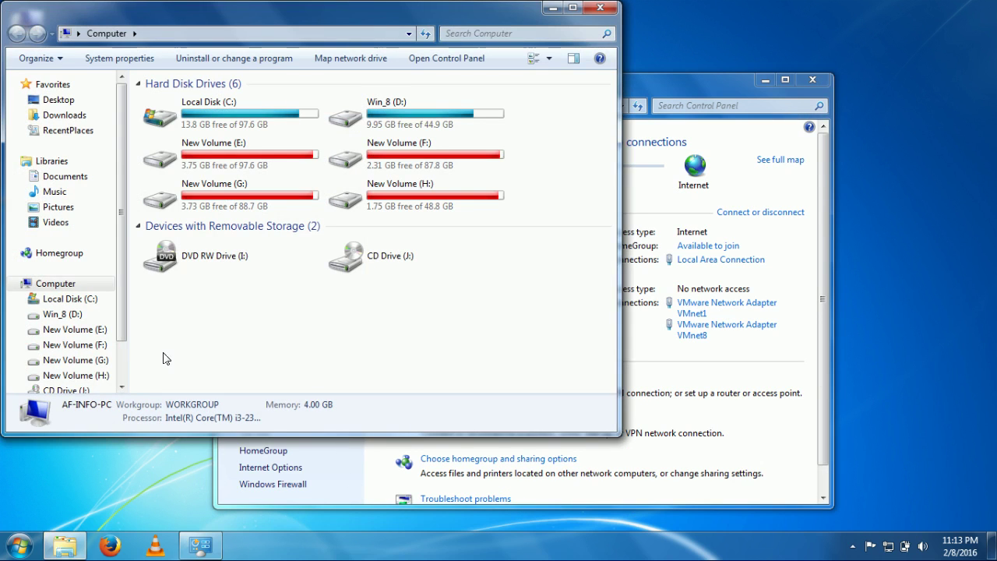
{"action": "left_click_drag", "start_coordinate": [127, 363], "coordinate": [120, 362]}
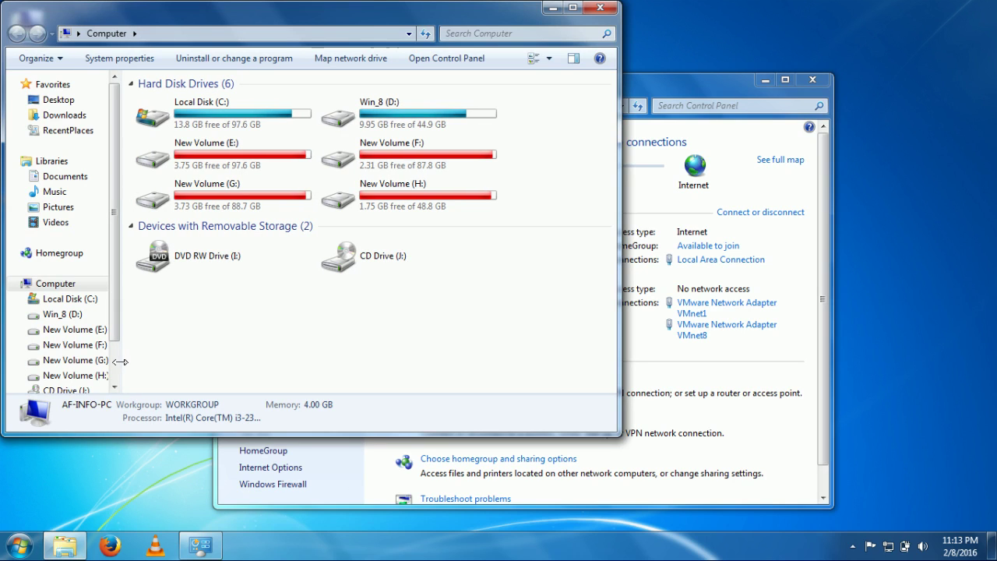
{"action": "scroll", "coordinate": [77, 373], "scroll_direction": "down", "scroll_amount": 2}
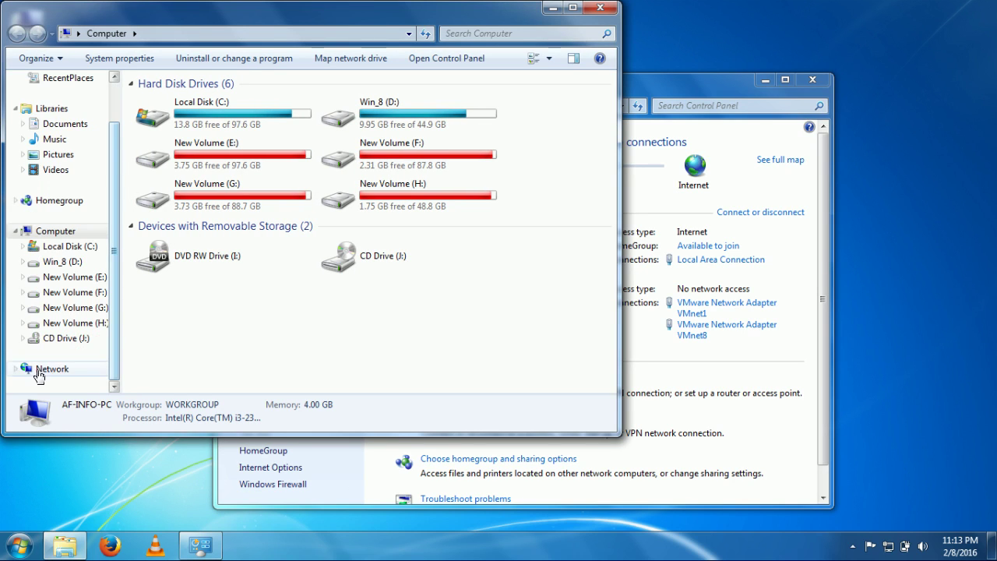
{"action": "left_click", "coordinate": [37, 369]}
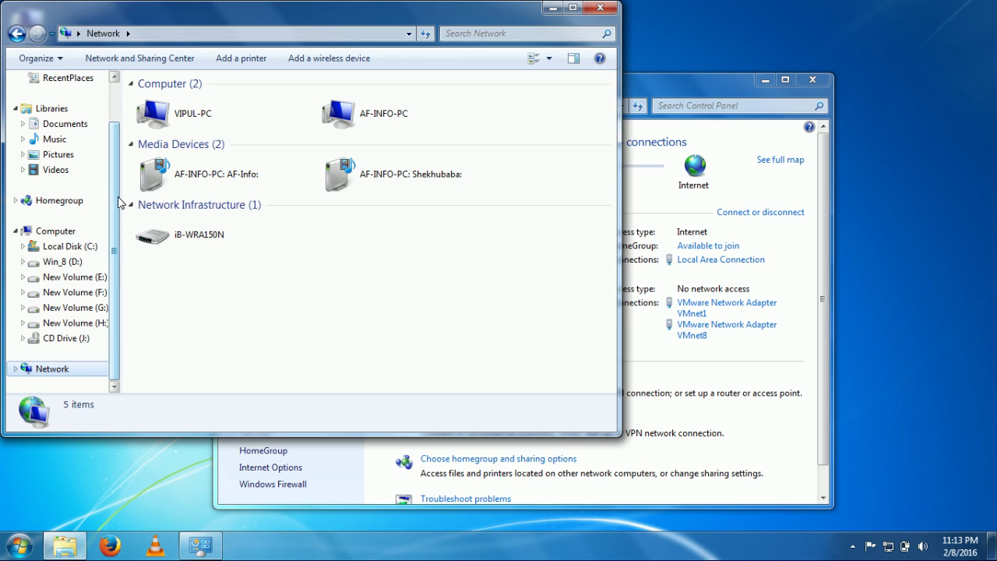
{"action": "left_click", "coordinate": [132, 204]}
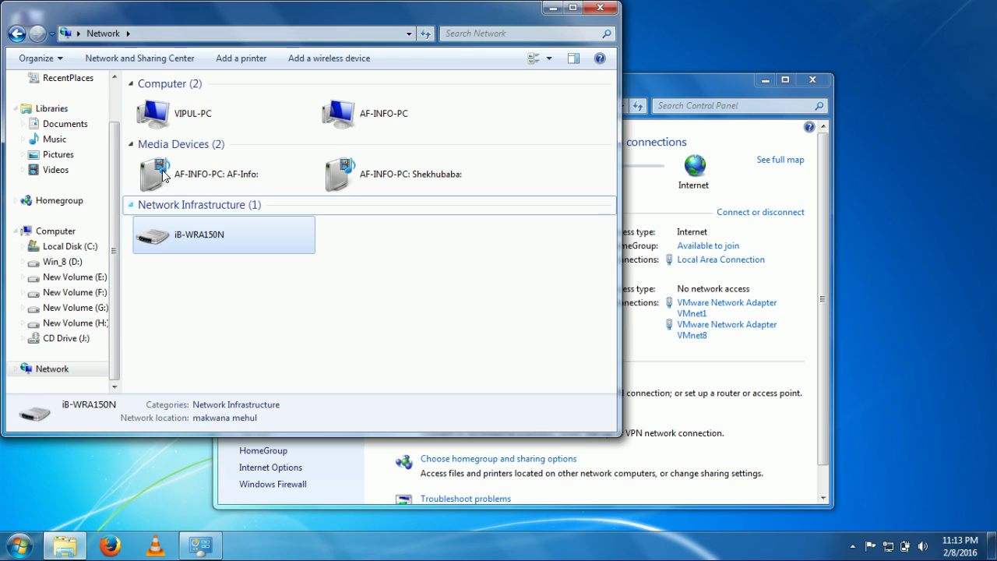
Step: Browse the first listed network computer's shared Users folder and open its Public folder
{"action": "left_click", "coordinate": [154, 113]}
{"action": "double_click", "coordinate": [154, 113]}
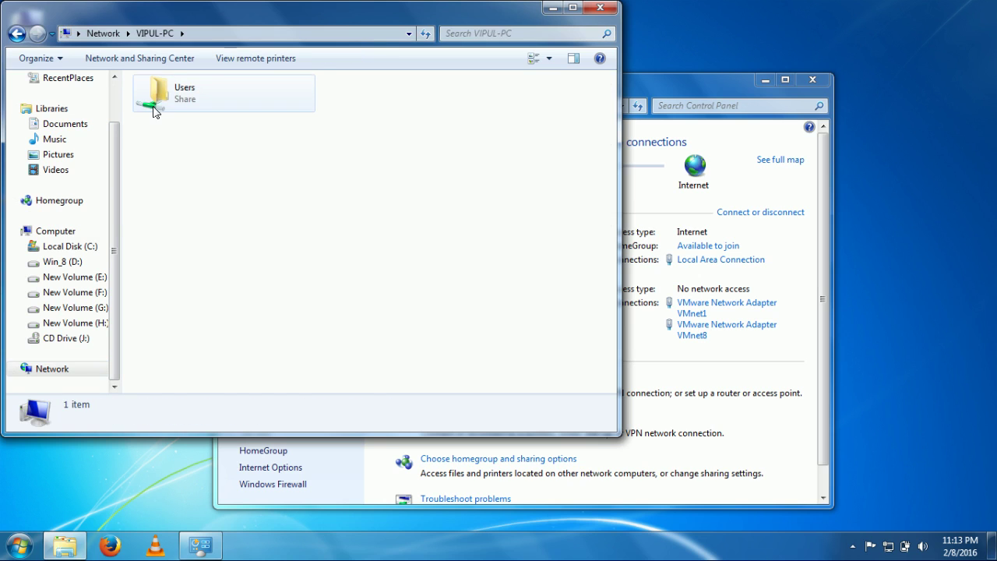
{"action": "double_click", "coordinate": [182, 97]}
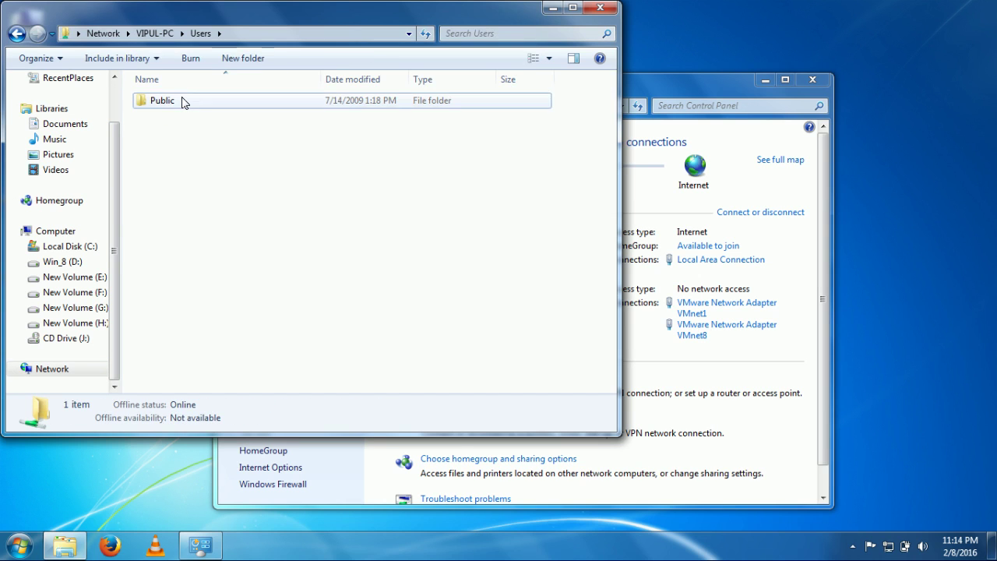
{"action": "double_click", "coordinate": [184, 101]}
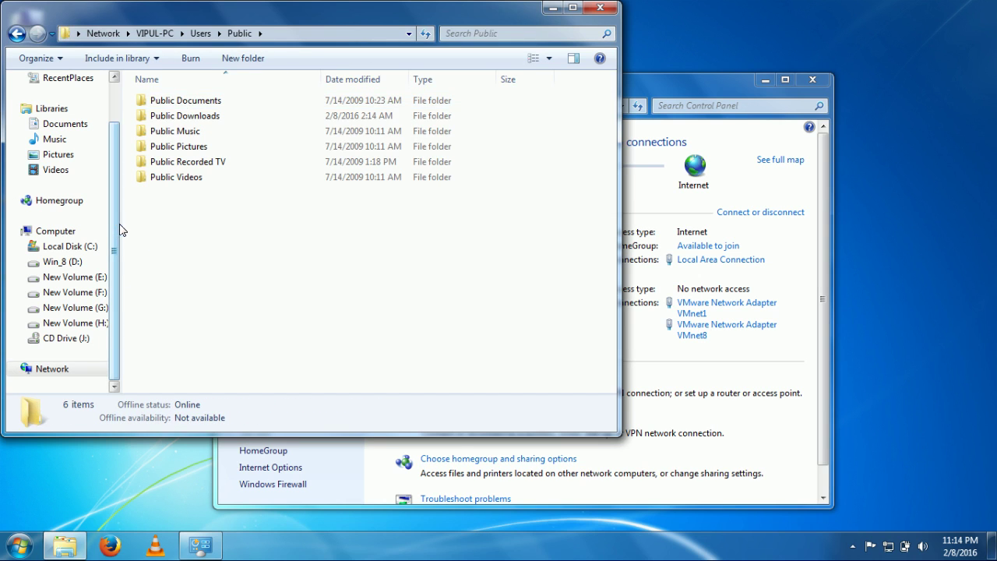
{"action": "left_click_drag", "start_coordinate": [119, 225], "coordinate": [133, 226]}
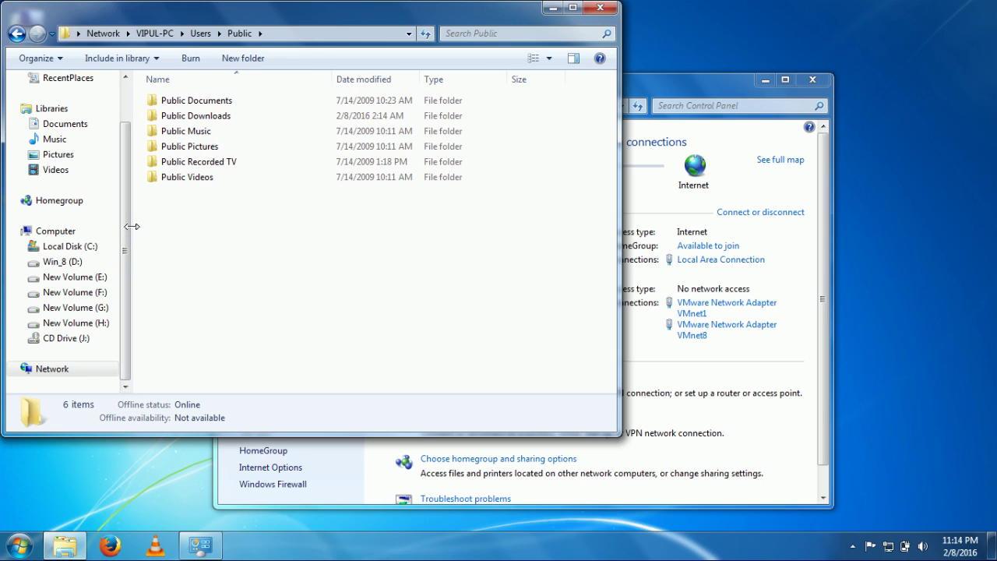
Step: Close the file explorer and the Network and Sharing Center to return to the desktop
{"action": "left_click", "coordinate": [600, 8]}
{"action": "left_click", "coordinate": [81, 163]}
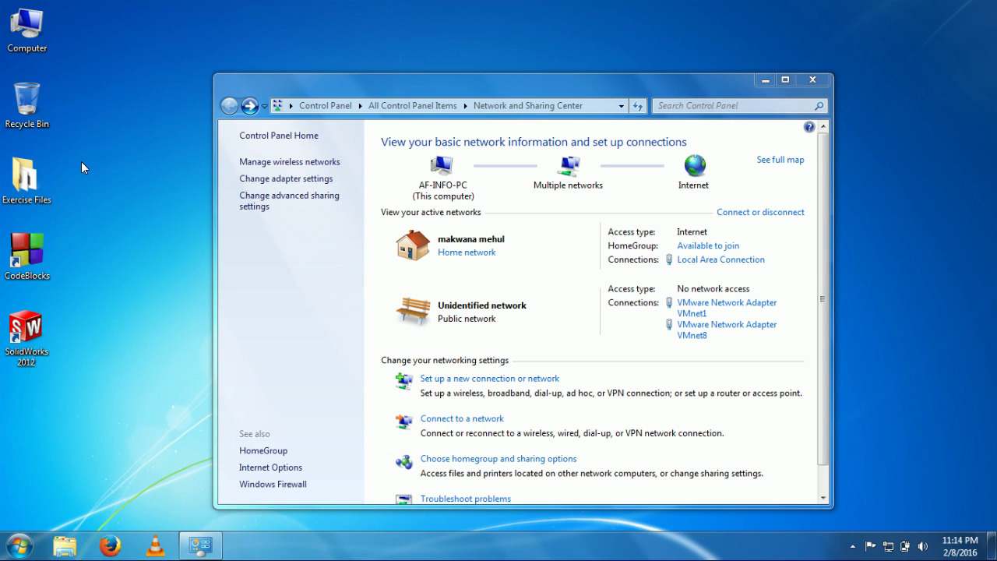
{"action": "left_click", "coordinate": [811, 81]}
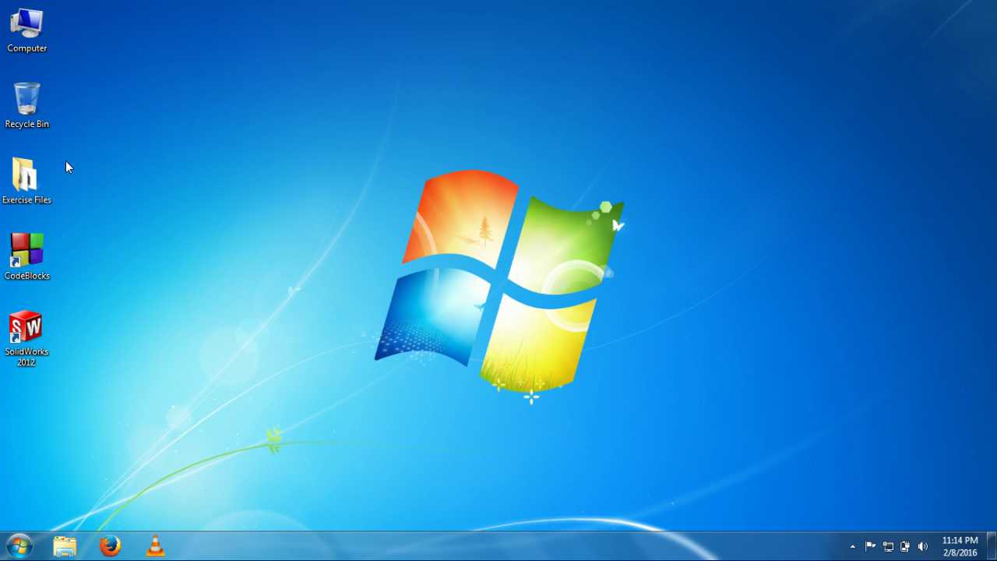
Step: View the specific-people sharing options for the Exercise Files desktop folder, select the owner entry, and cancel without sharing
{"action": "right_click", "coordinate": [13, 186]}
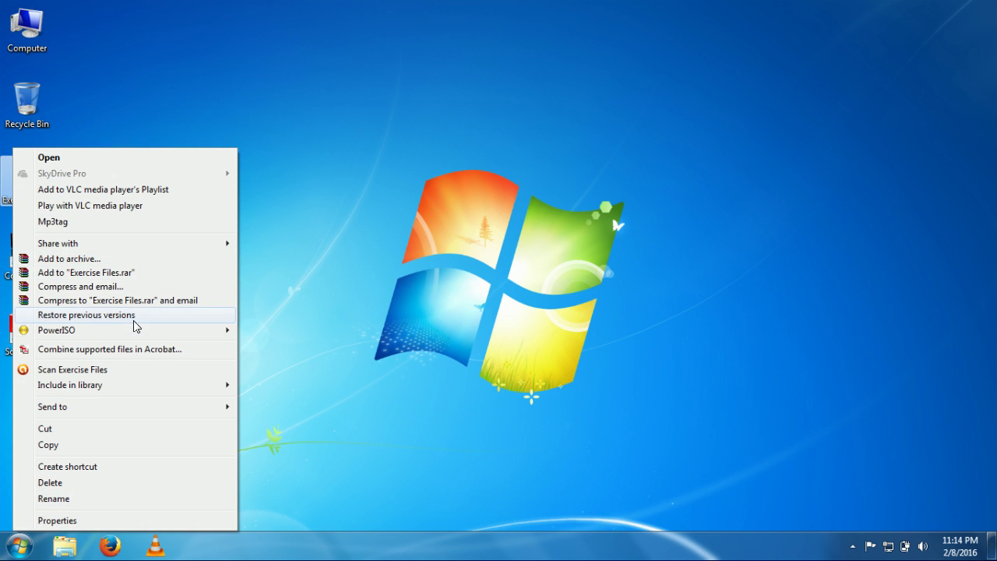
{"action": "mouse_move", "coordinate": [164, 252]}
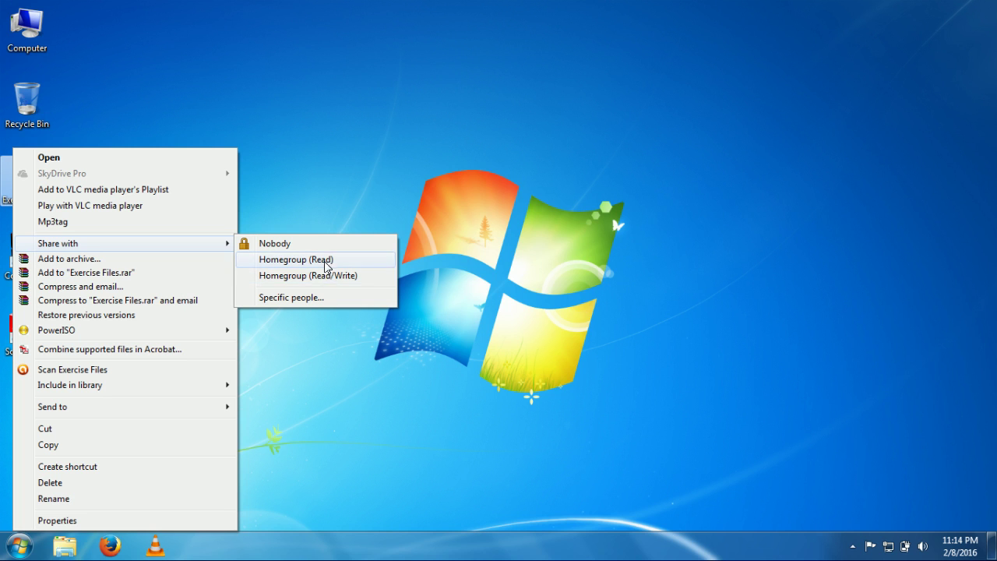
{"action": "left_click", "coordinate": [316, 294]}
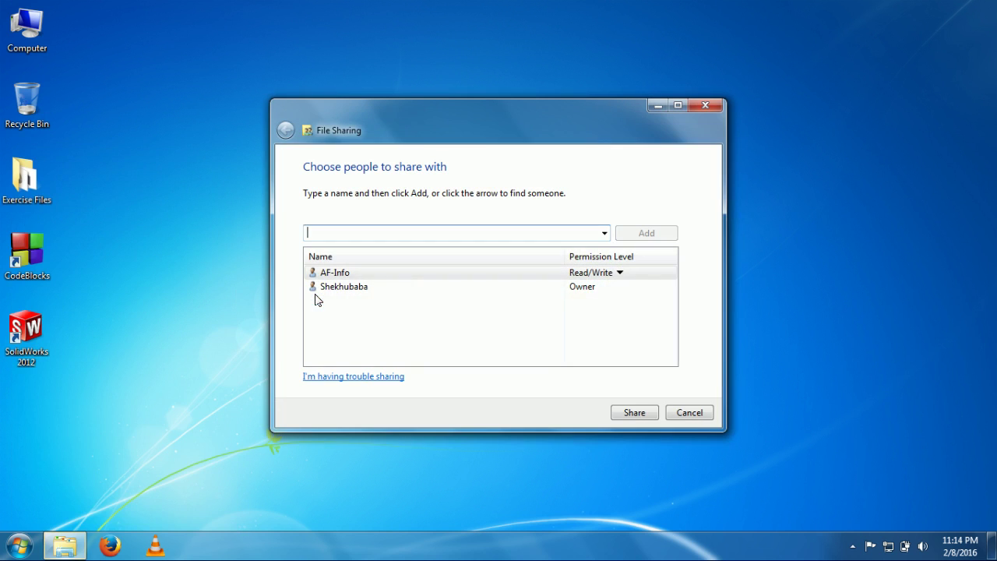
{"action": "left_click", "coordinate": [379, 288]}
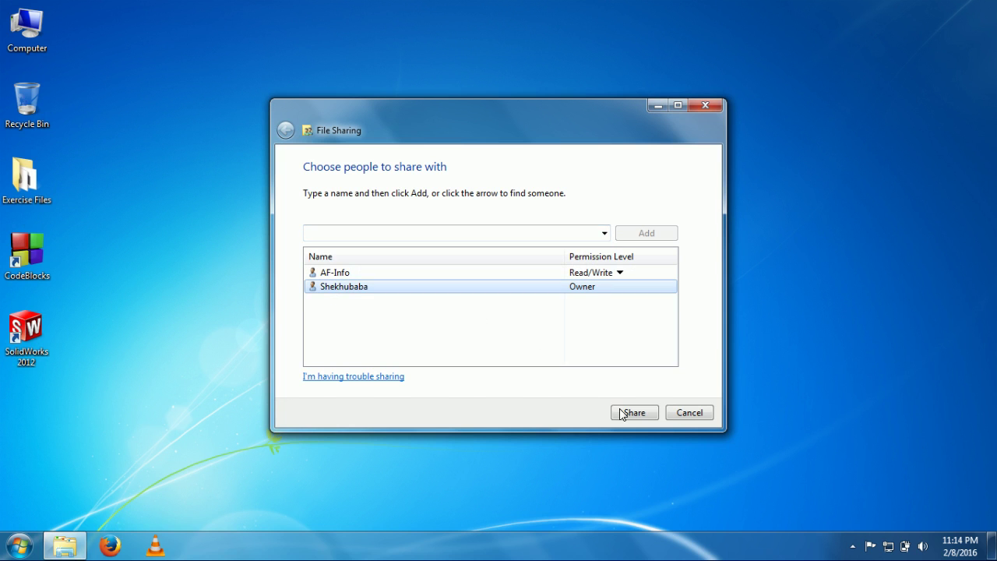
{"action": "left_click", "coordinate": [684, 415]}
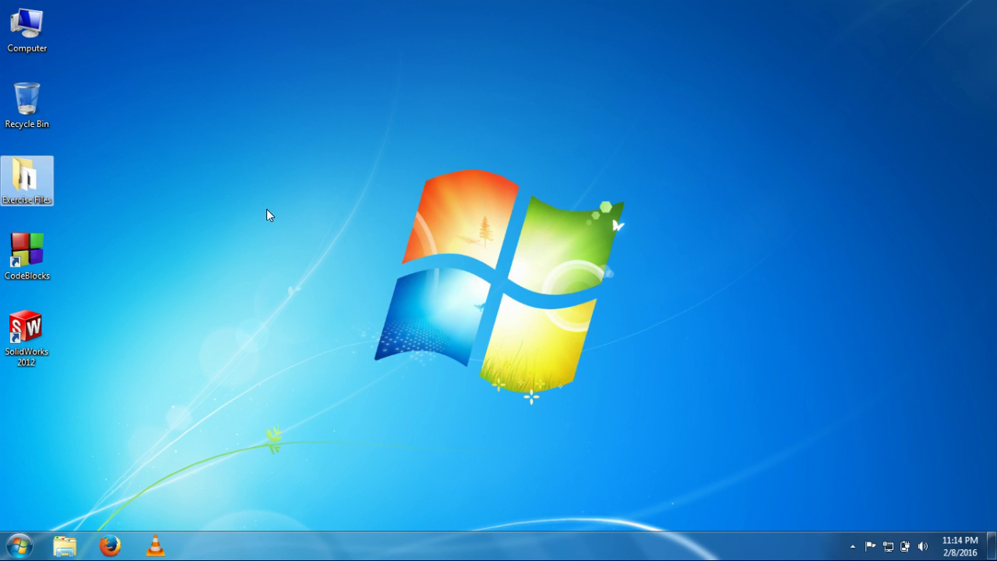
{"action": "left_click", "coordinate": [266, 215]}
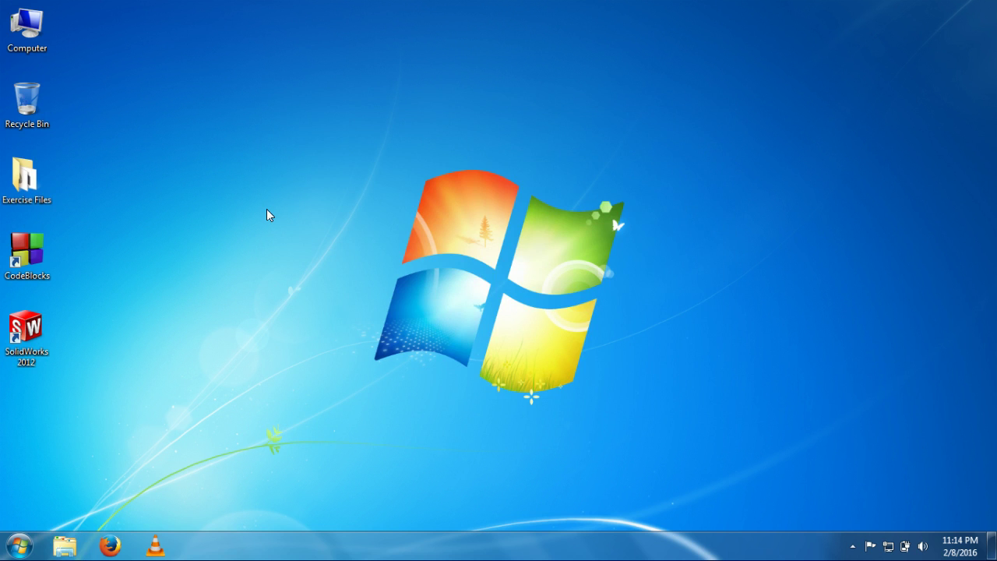